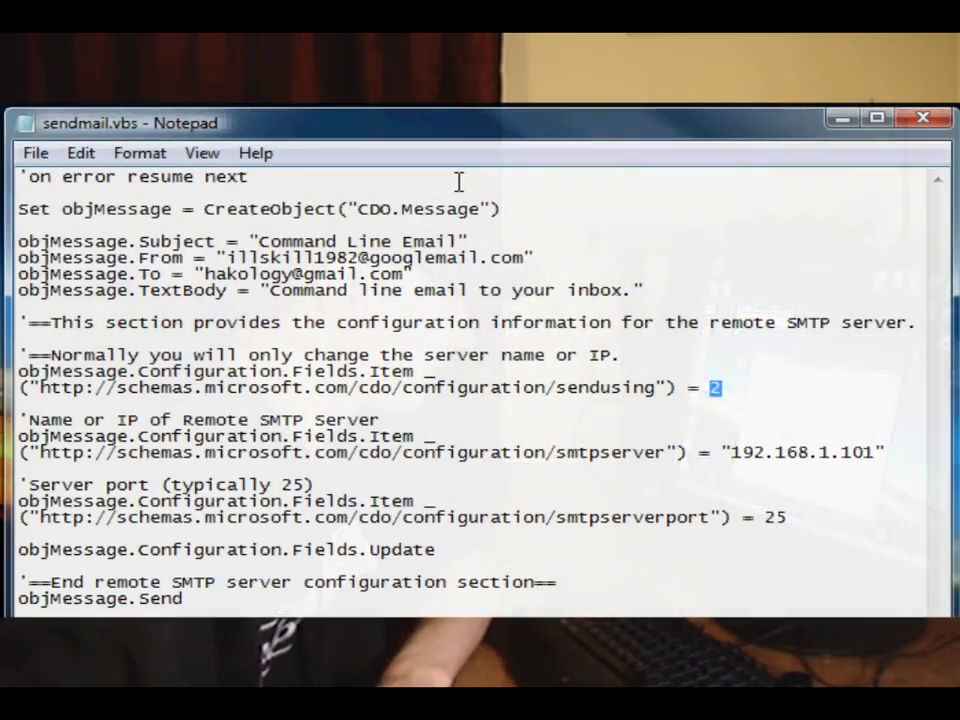
Step: Review the CreateObject, Subject/From/To/TextBody and Fields.Update lines, ending at the objMessage.Send line
{"action": "left_click", "coordinate": [364, 180]}
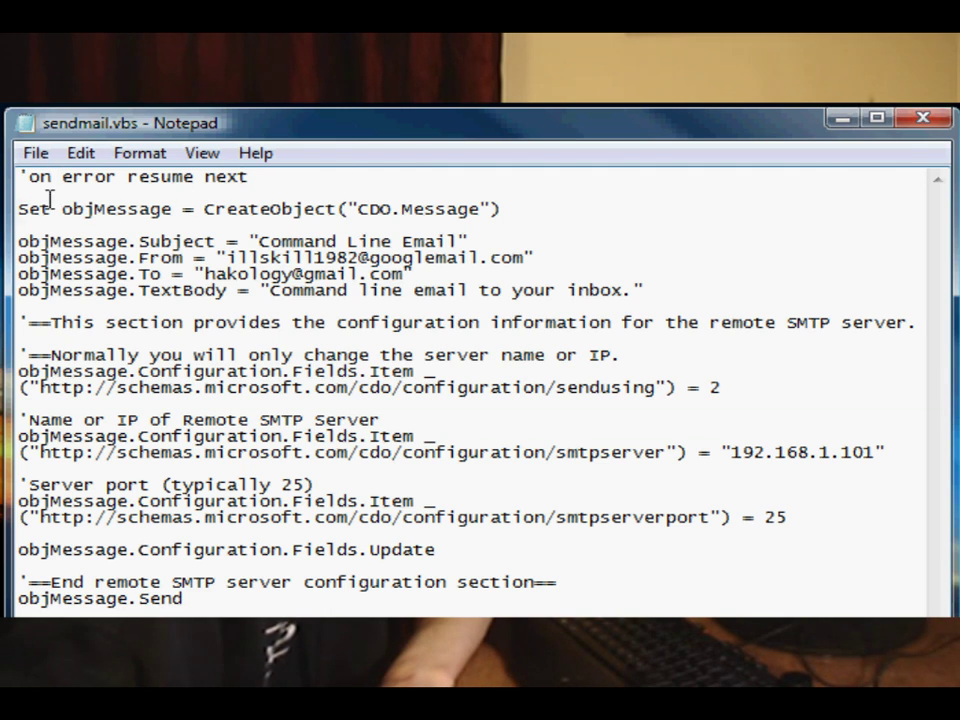
{"action": "left_click_drag", "start_coordinate": [70, 200], "coordinate": [565, 215]}
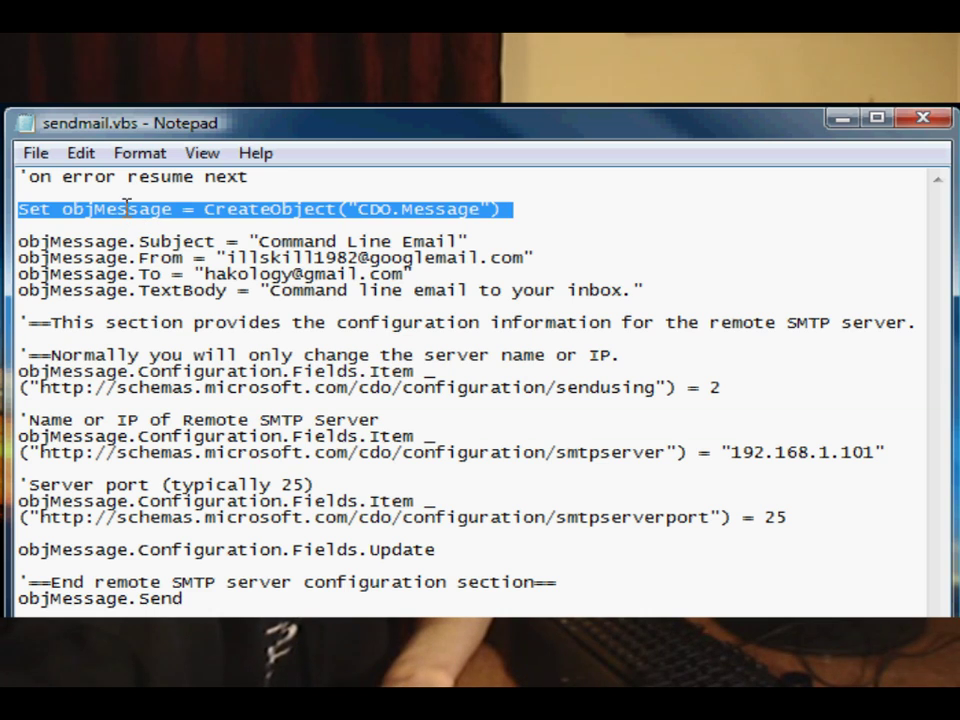
{"action": "left_click", "coordinate": [520, 209]}
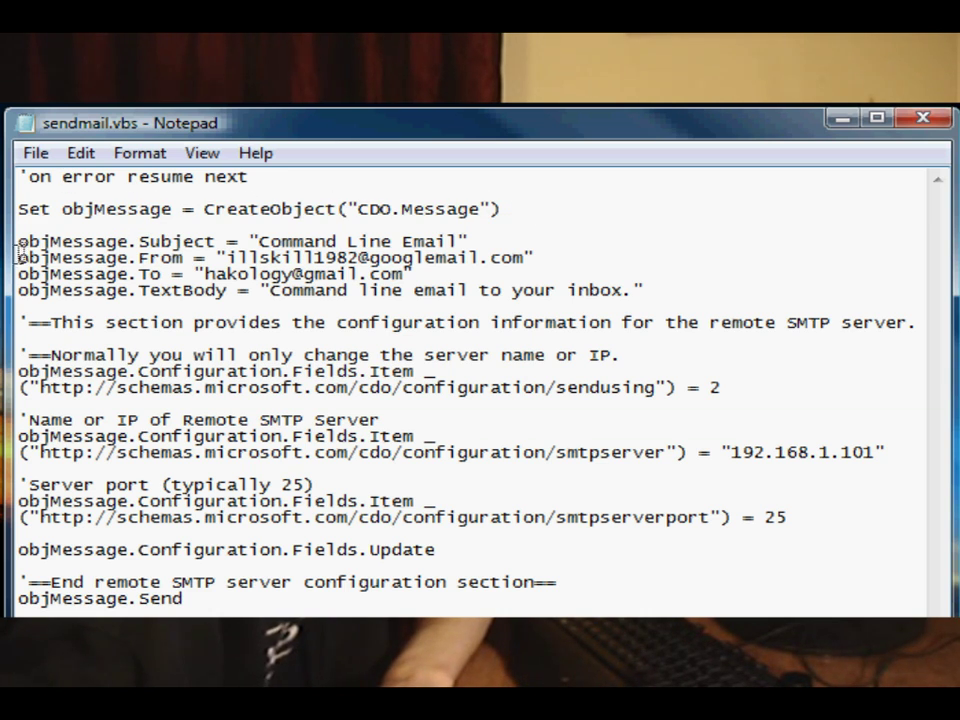
{"action": "mouse_move", "coordinate": [18, 243]}
{"action": "left_mouse_down"}
{"action": "mouse_move", "coordinate": [590, 272]}
{"action": "mouse_move", "coordinate": [638, 291]}
{"action": "left_mouse_up"}
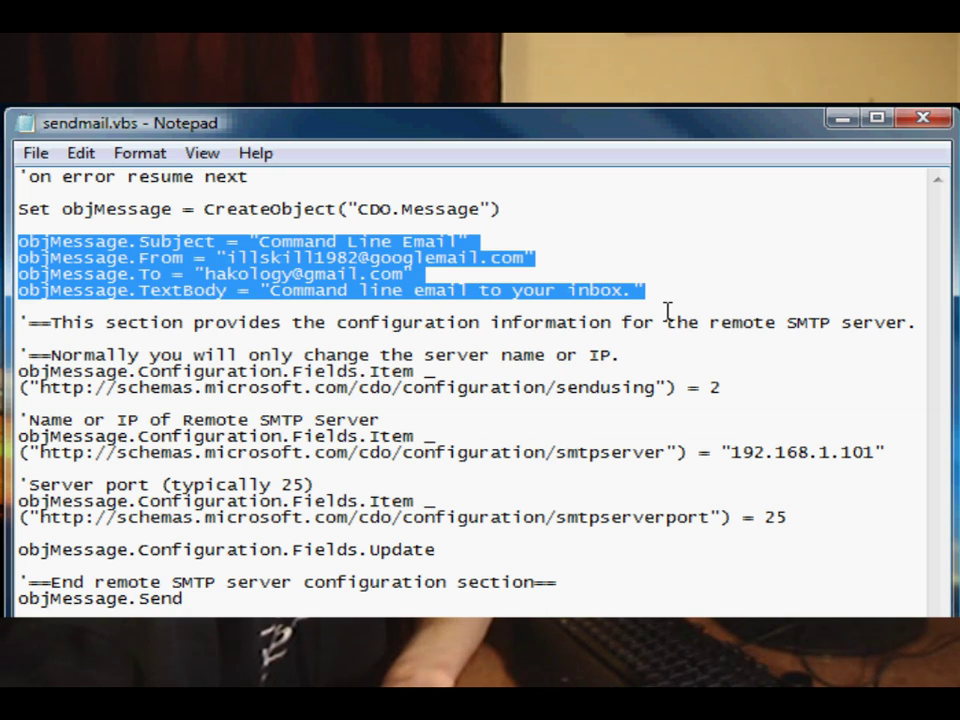
{"action": "left_click", "coordinate": [130, 371]}
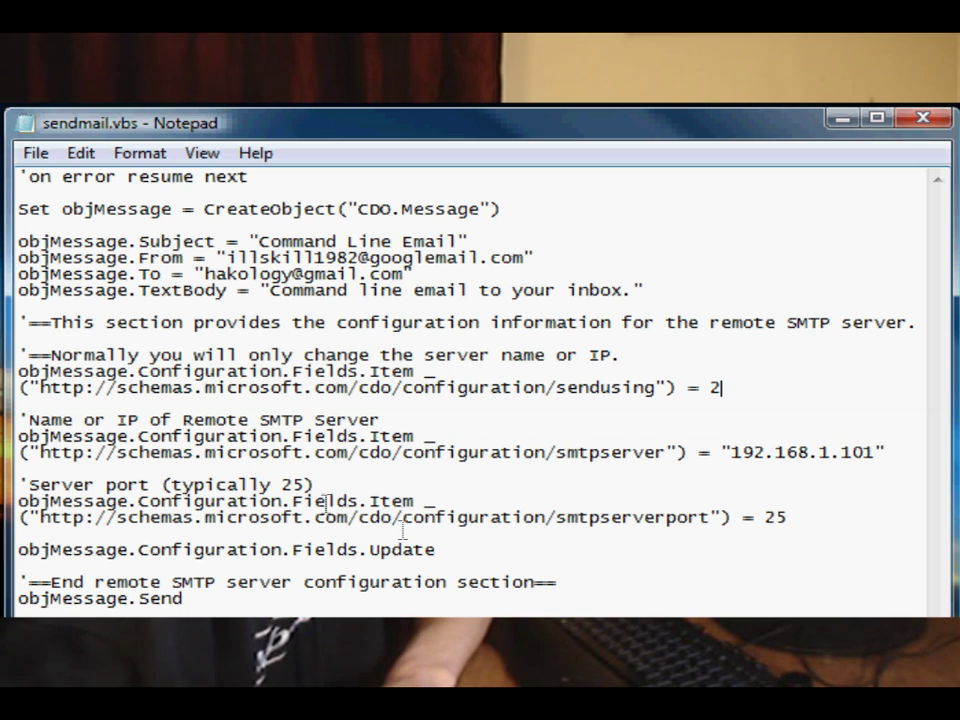
{"action": "left_click_drag", "start_coordinate": [444, 549], "coordinate": [30, 552]}
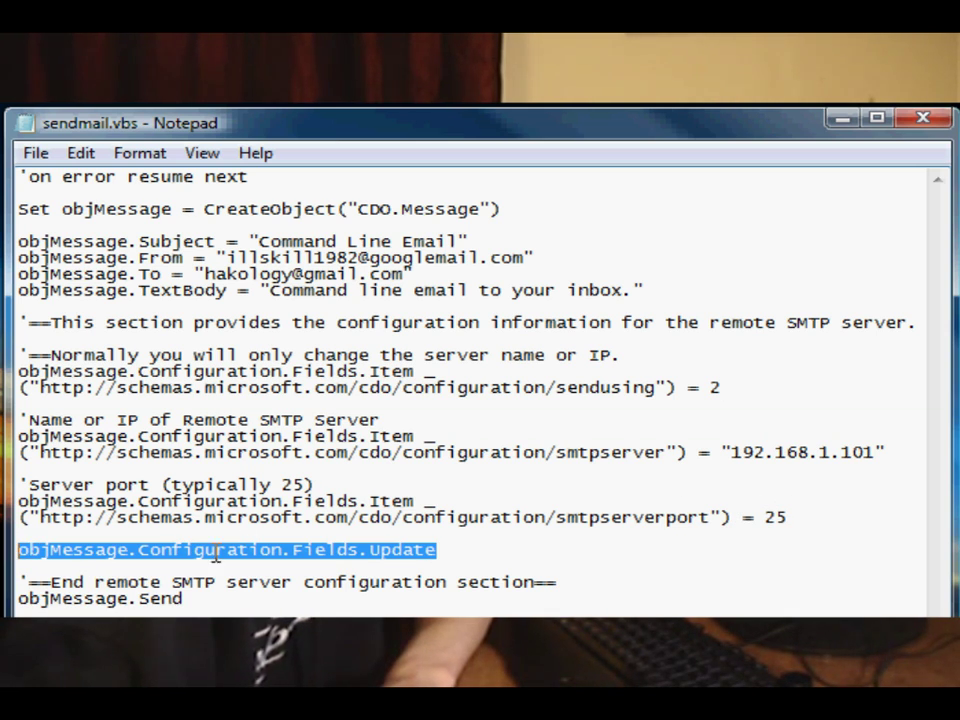
{"action": "left_click", "coordinate": [220, 600]}
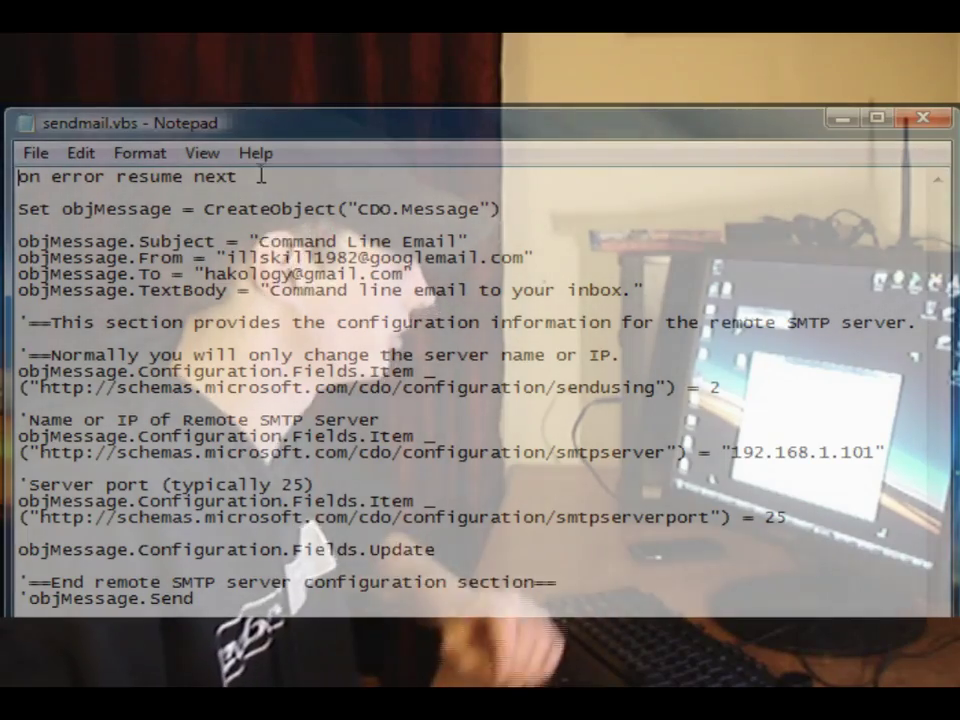
Step: Highlight the uncommented 'on error resume next' first line, then deselect it
{"action": "left_click_drag", "start_coordinate": [260, 176], "coordinate": [18, 178]}
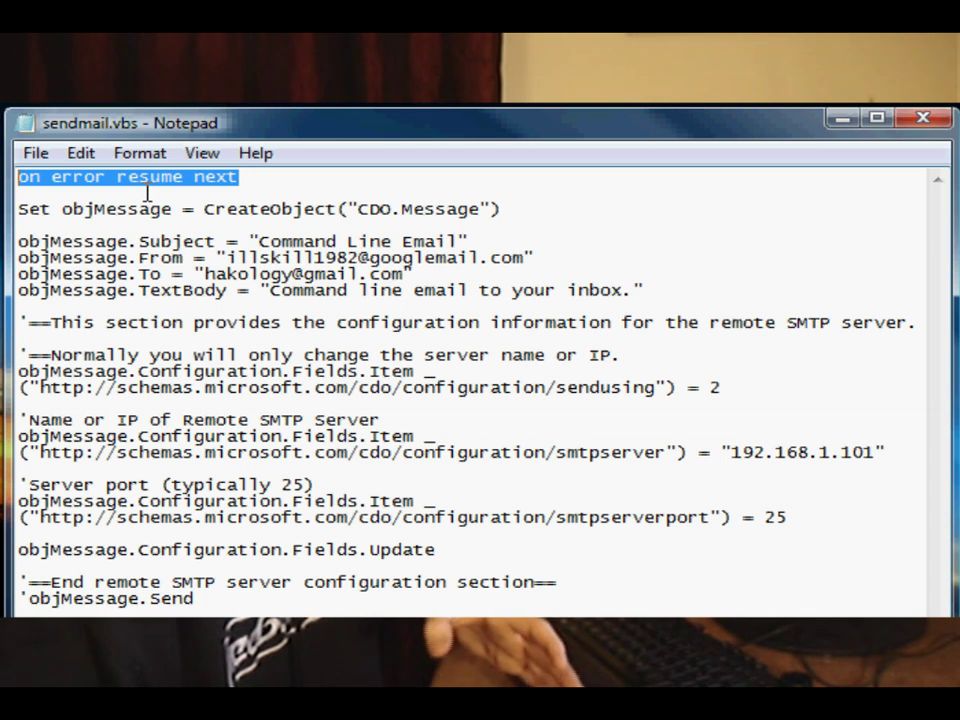
{"action": "left_click", "coordinate": [357, 610]}
Step: Close the sendmail.vbs window to bring up the save-changes prompt
{"action": "left_click", "coordinate": [924, 121]}
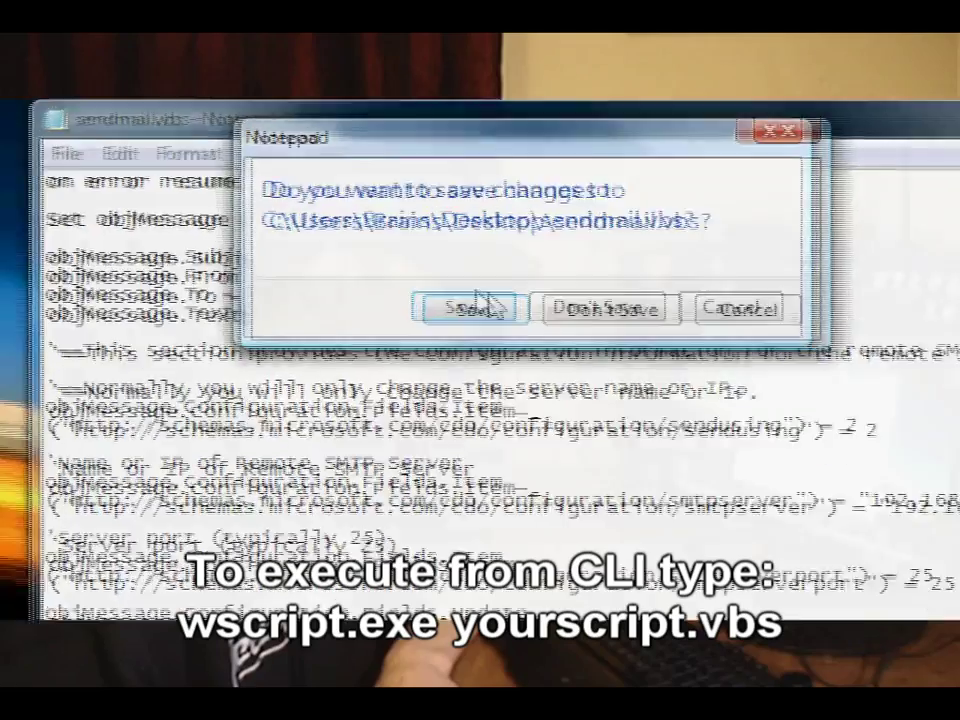